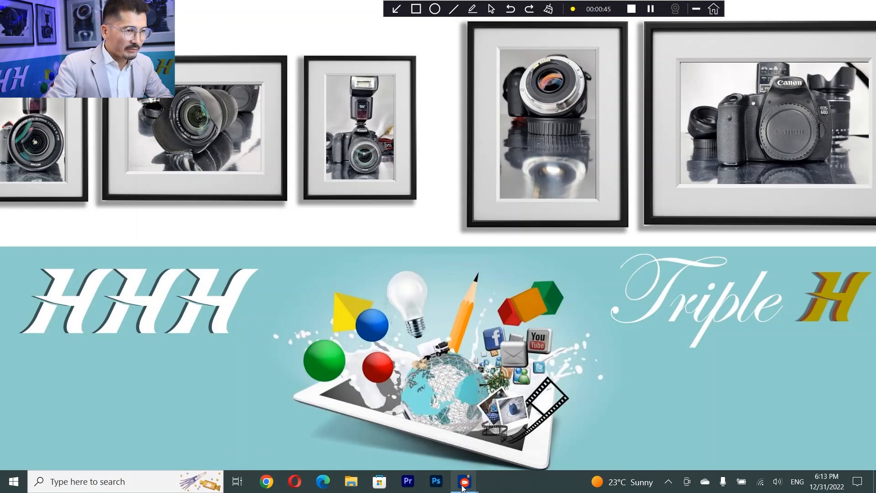
pyautogui.moveTo(464, 484)
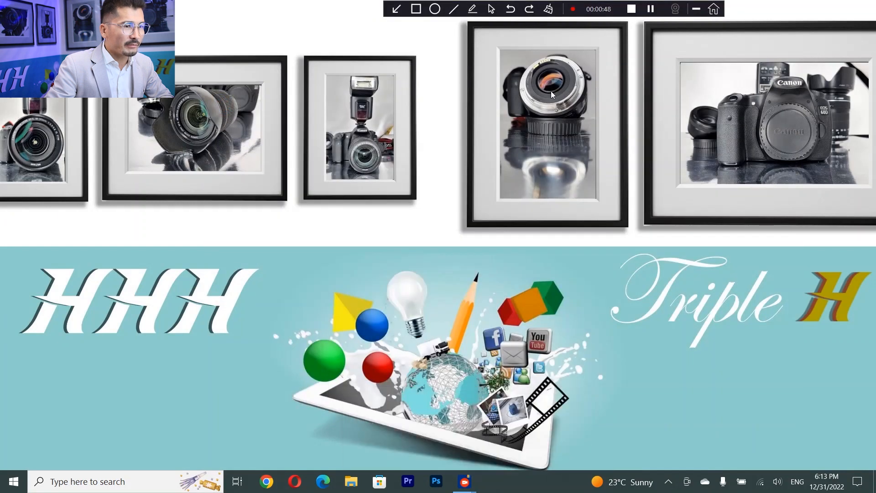
pyautogui.rightClick(551, 92)
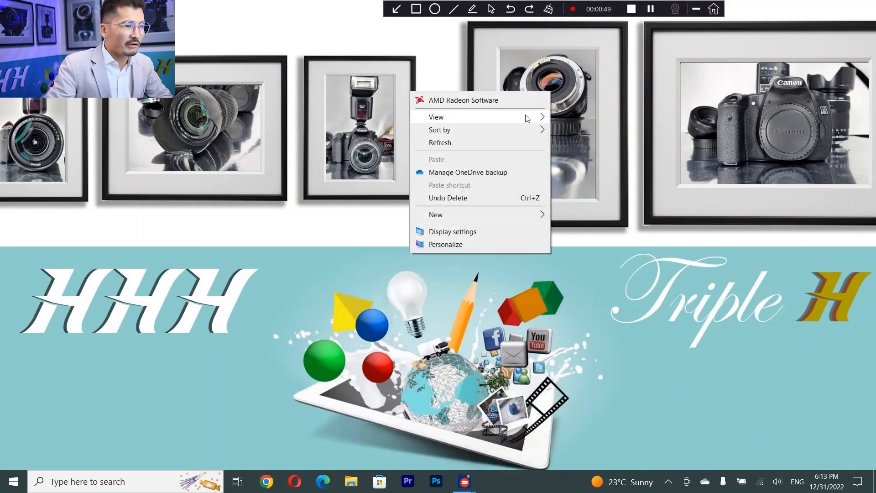
pyautogui.click(472, 145)
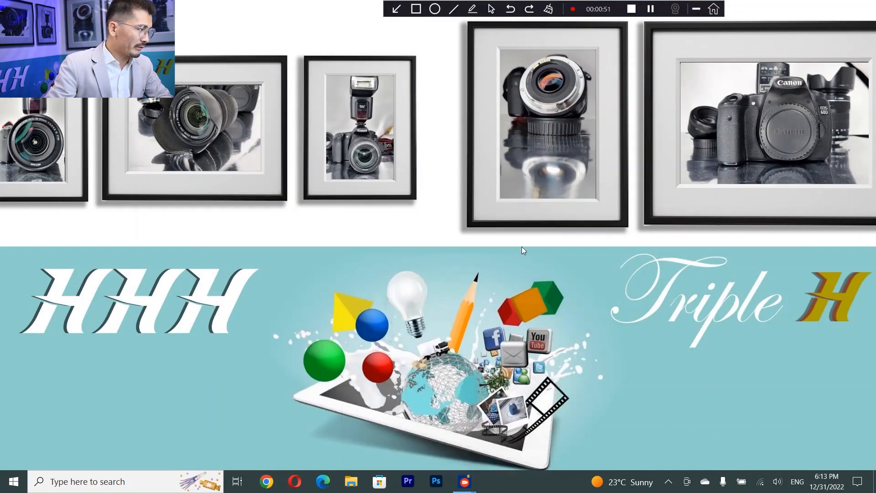
pyautogui.rightClick(376, 226)
pyautogui.click(304, 276)
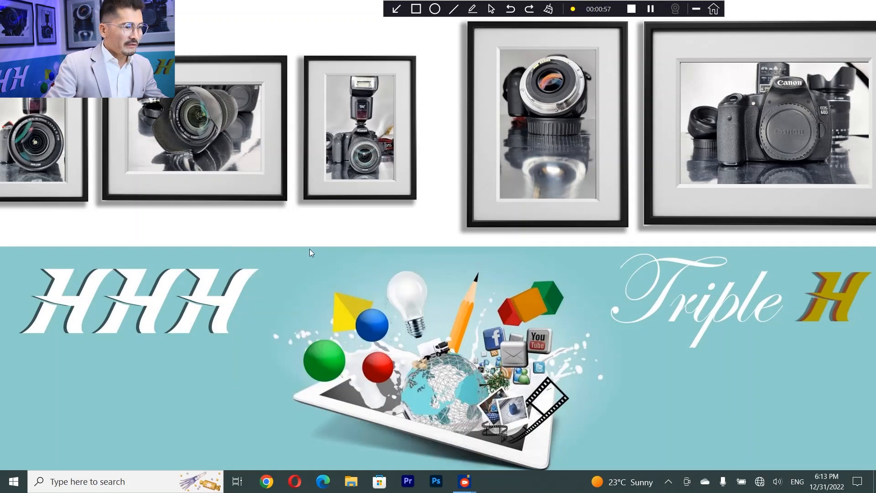
pyautogui.press('super')
pyautogui.press('super')
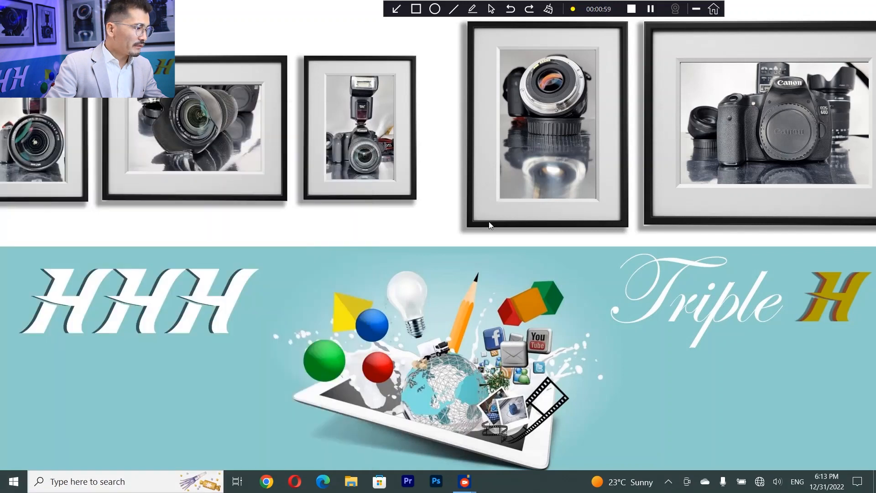
pyautogui.click(4, 486)
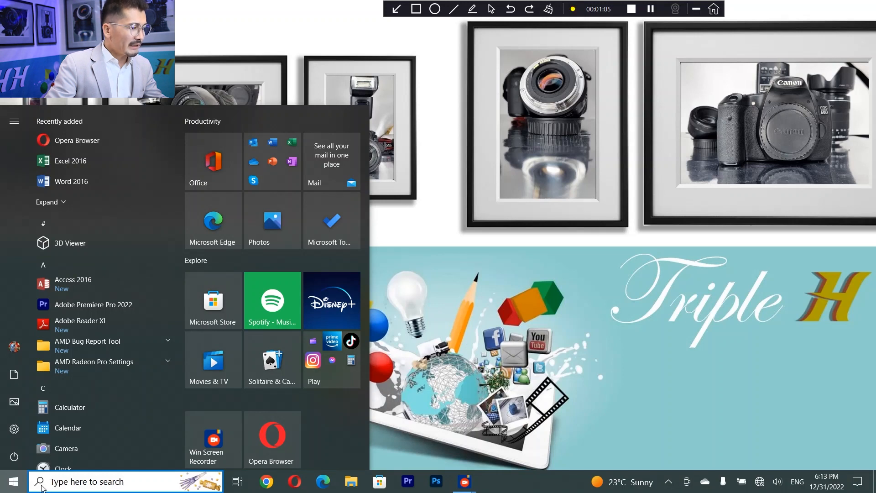
pyautogui.click(55, 480)
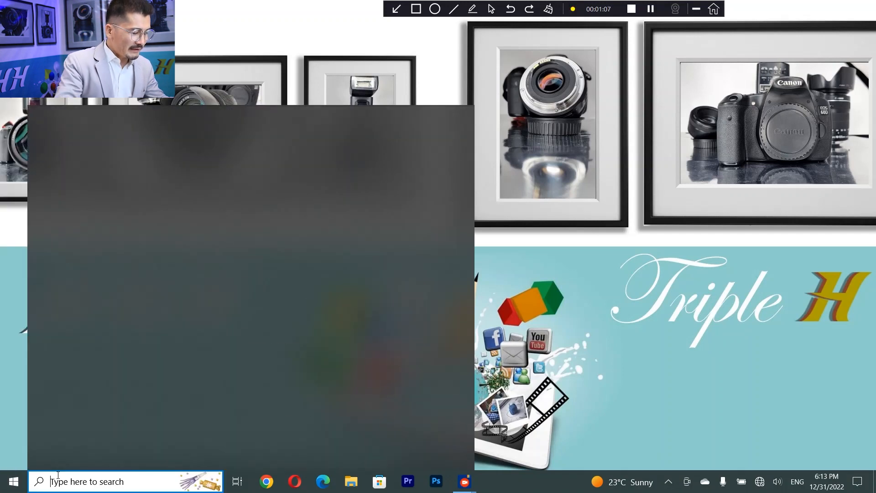
pyautogui.write('cmd')
pyautogui.press('Return')
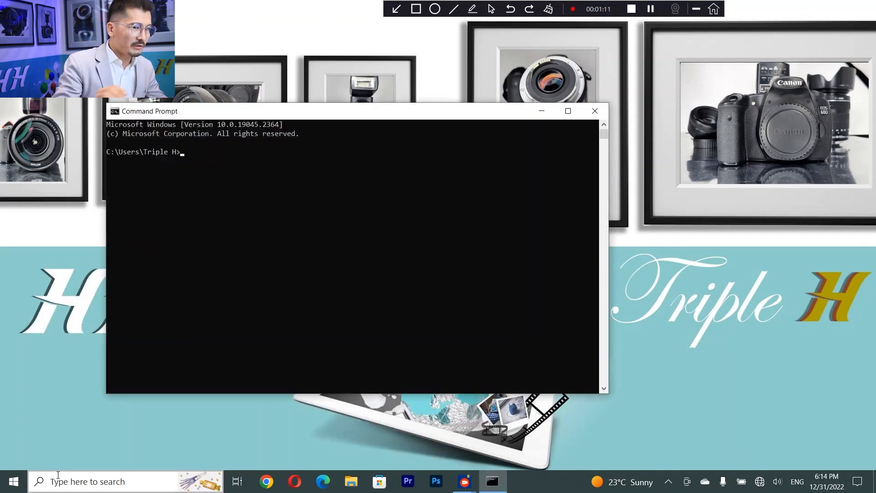
pyautogui.click(594, 111)
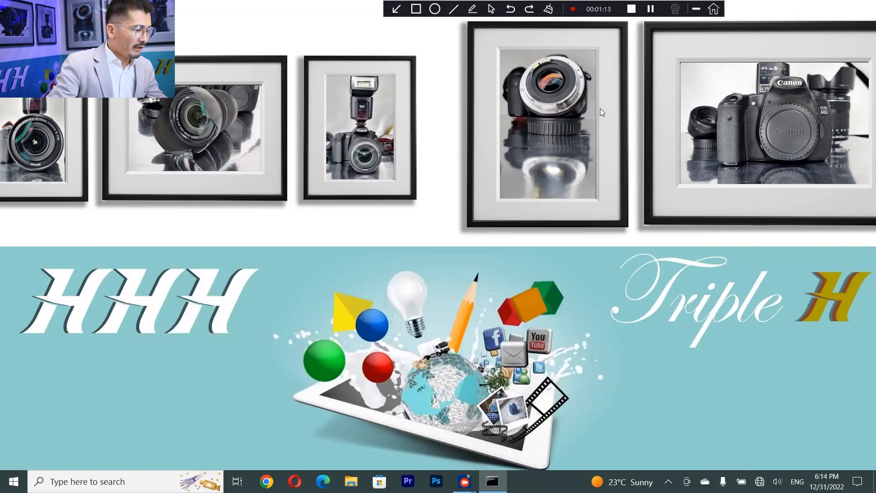
pyautogui.click(15, 482)
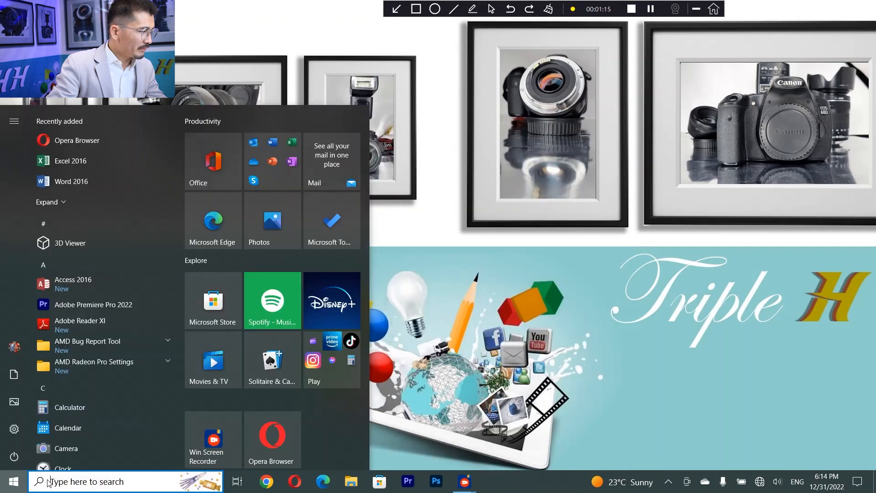
pyautogui.click(16, 483)
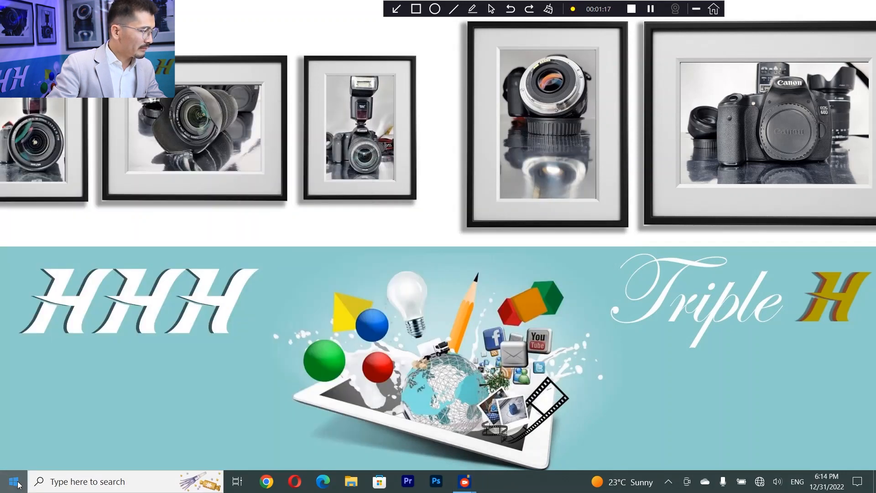
# Search Windows for %temp% and open the matching Temp folder.
pyautogui.click(17, 482)
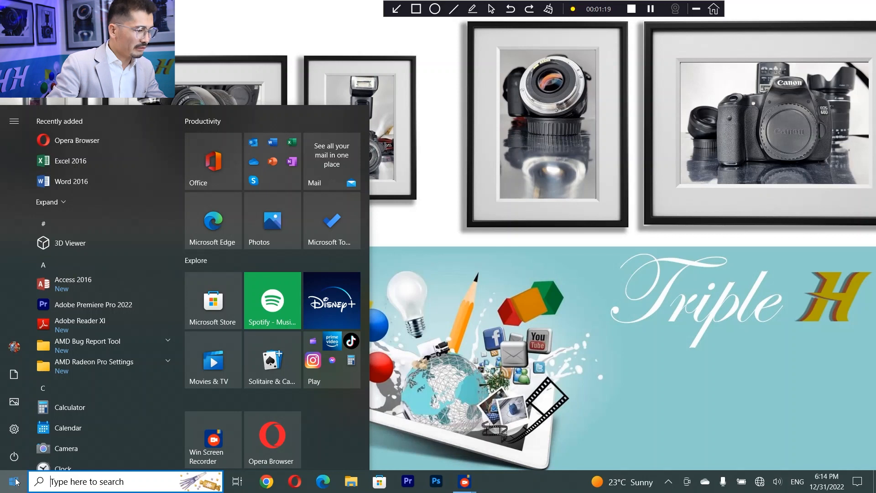
pyautogui.click(53, 482)
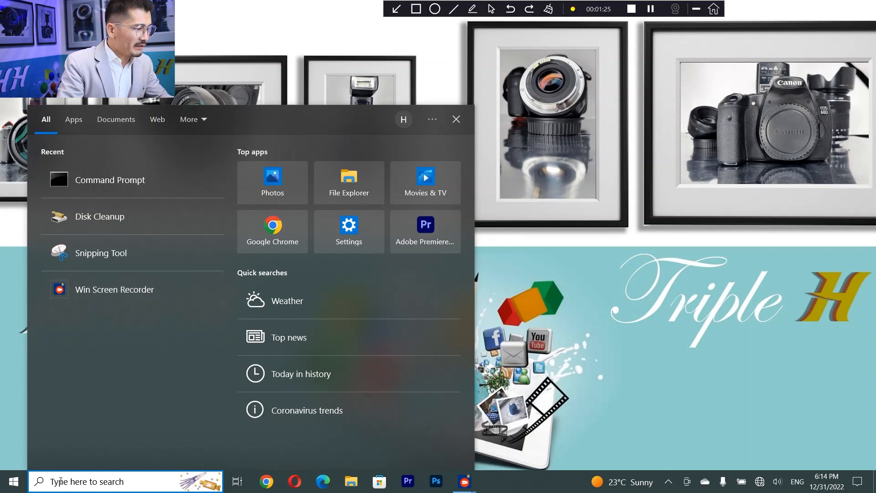
pyautogui.write('%temp')
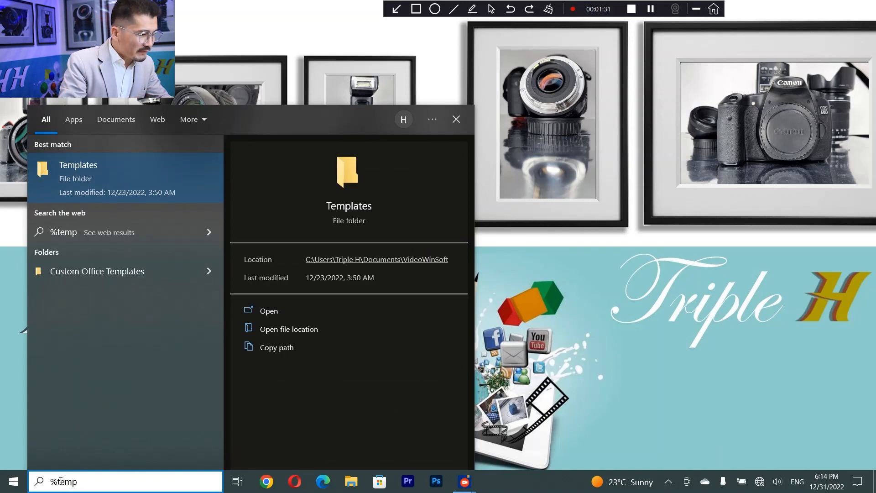
pyautogui.write('%')
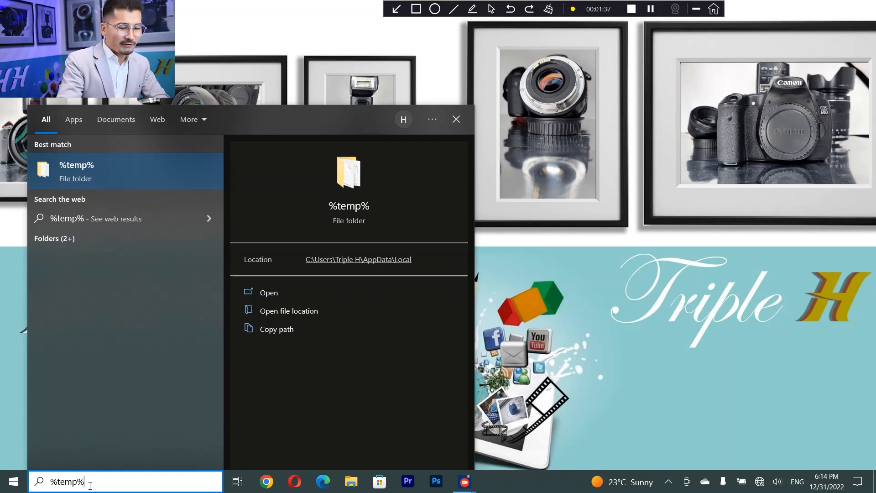
pyautogui.press('Return')
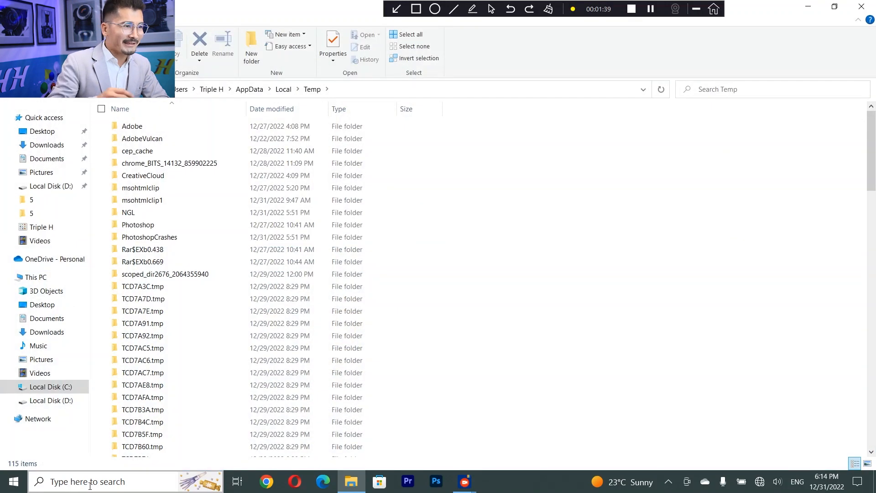
# Look through the temporary folders and files in the Temp folder.
pyautogui.scroll(-6, 370, 337)
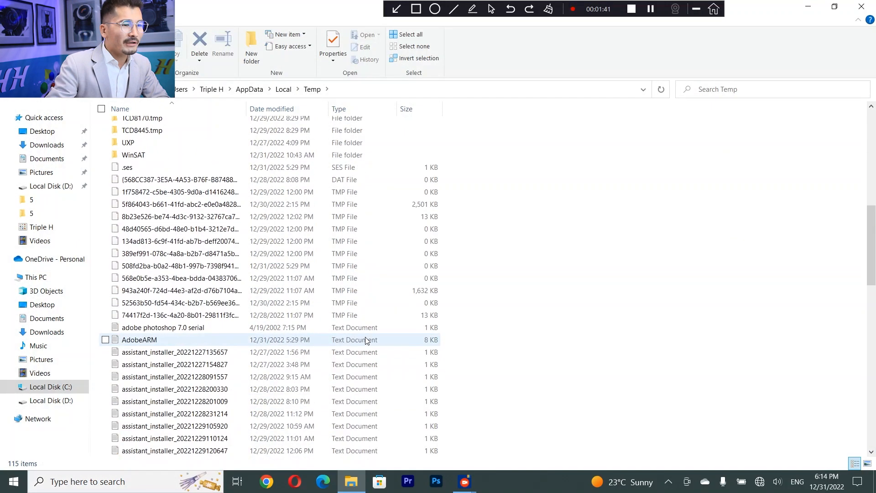
pyautogui.scroll(6, 244, 313)
pyautogui.scroll(-8, 246, 315)
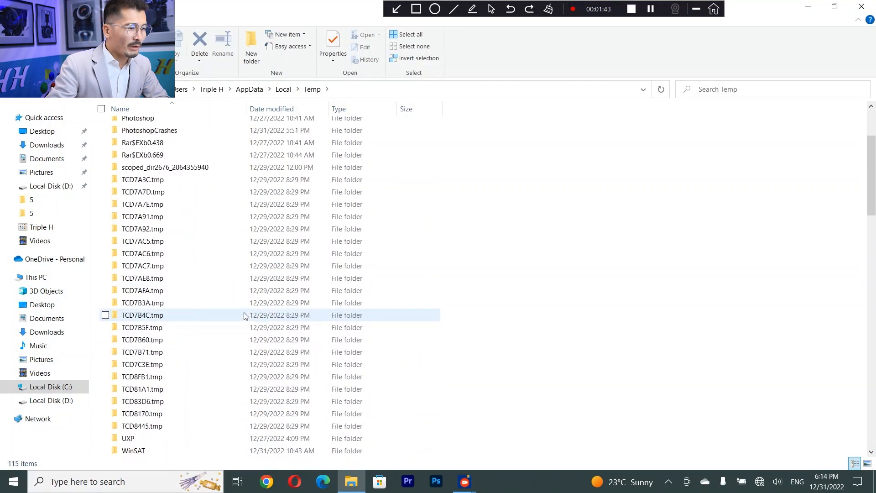
pyautogui.scroll(-8, 245, 315)
pyautogui.scroll(8, 245, 315)
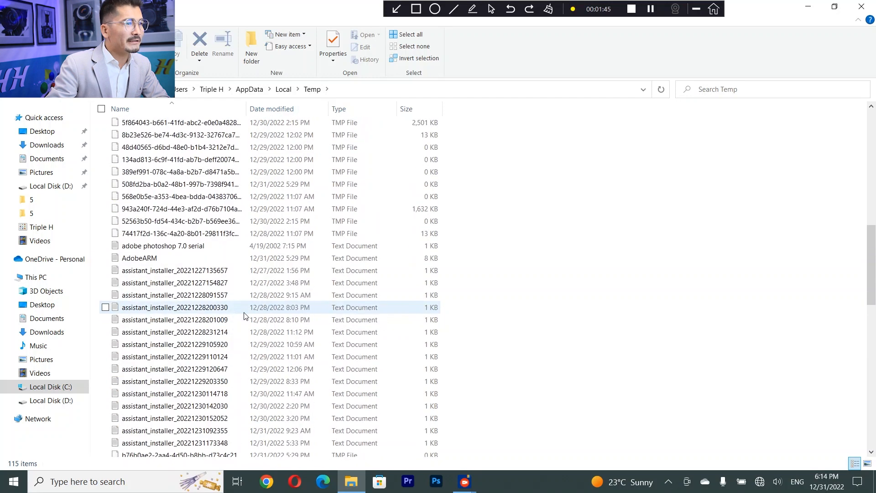
pyautogui.scroll(8, 283, 286)
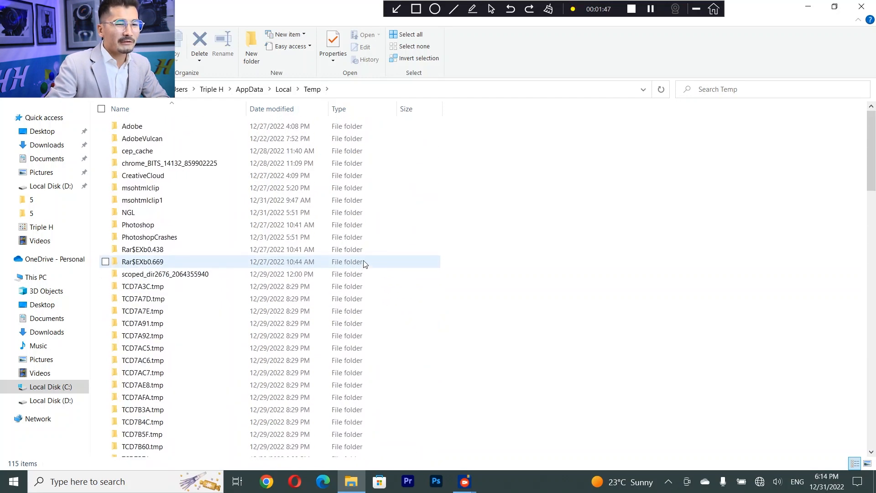
pyautogui.moveTo(867, 171); pyautogui.dragTo(839, 174)
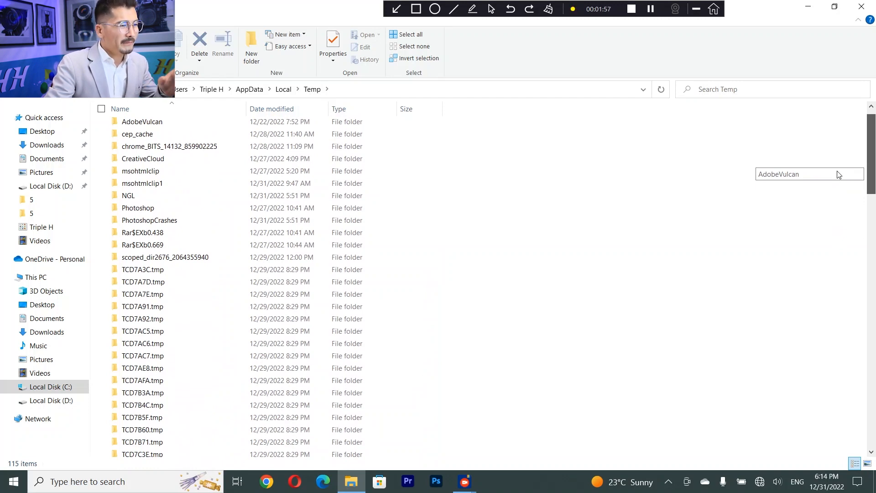
pyautogui.moveTo(838, 175); pyautogui.dragTo(873, 136)
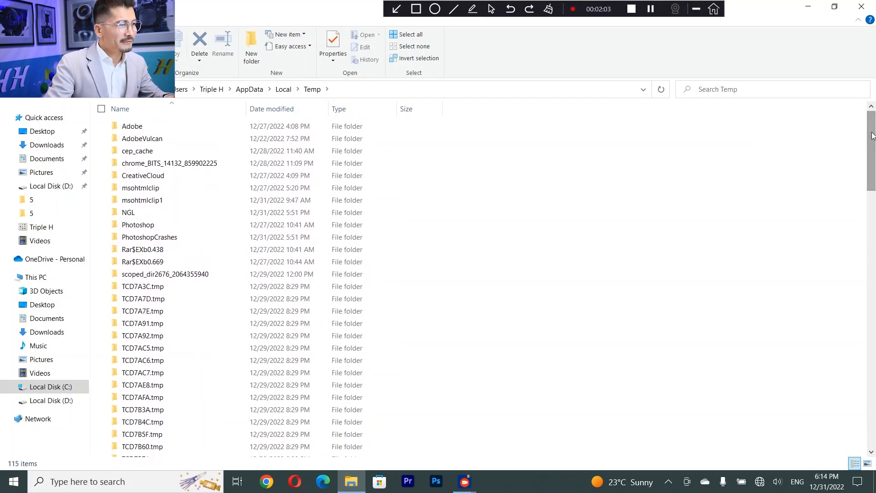
# Delete everything in the Temp folder, granting administrator permission for all current items.
pyautogui.hotkey('ctrl', 'a')
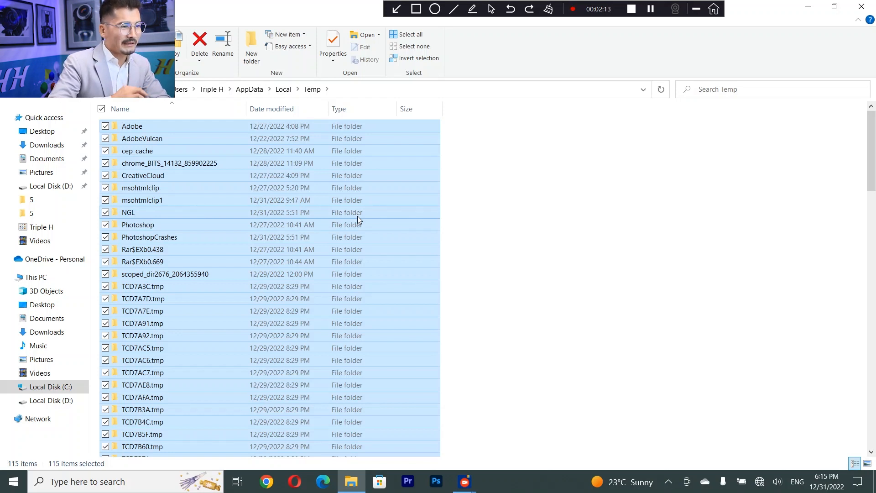
pyautogui.press('Delete')
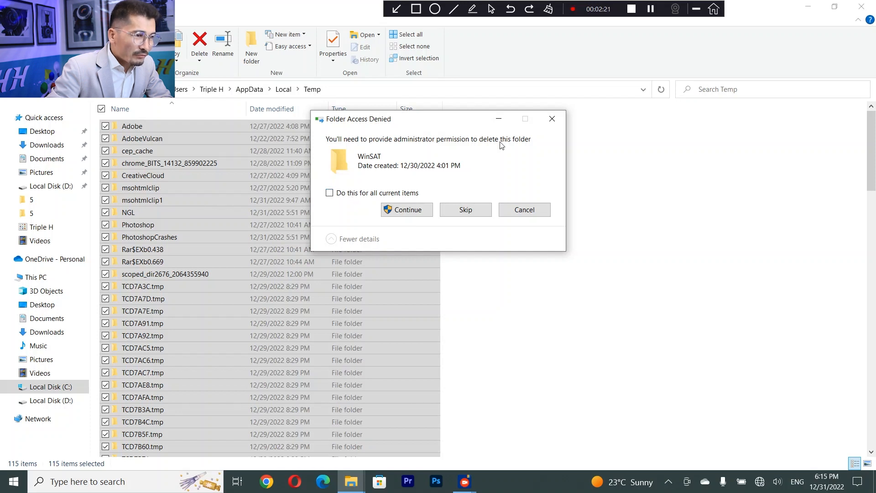
pyautogui.click(364, 195)
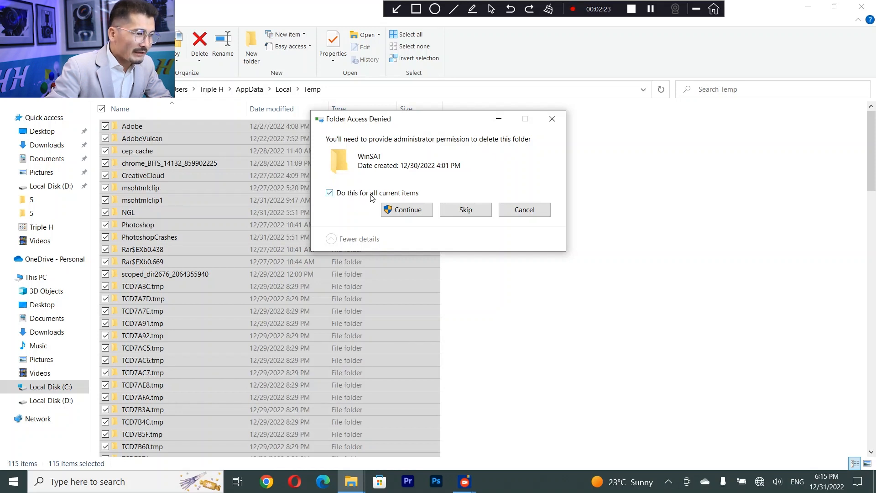
pyautogui.click(401, 211)
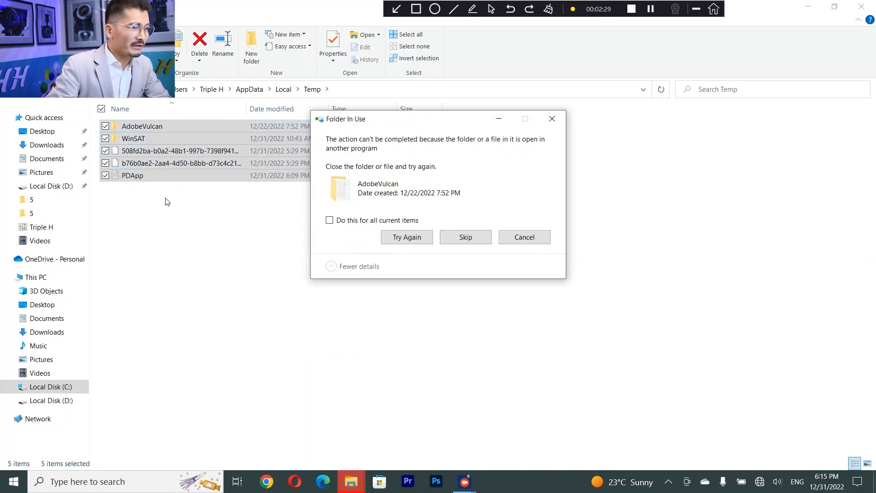
# Skip all current items that are in use during the deletion and close the Temp folder window.
pyautogui.click(360, 222)
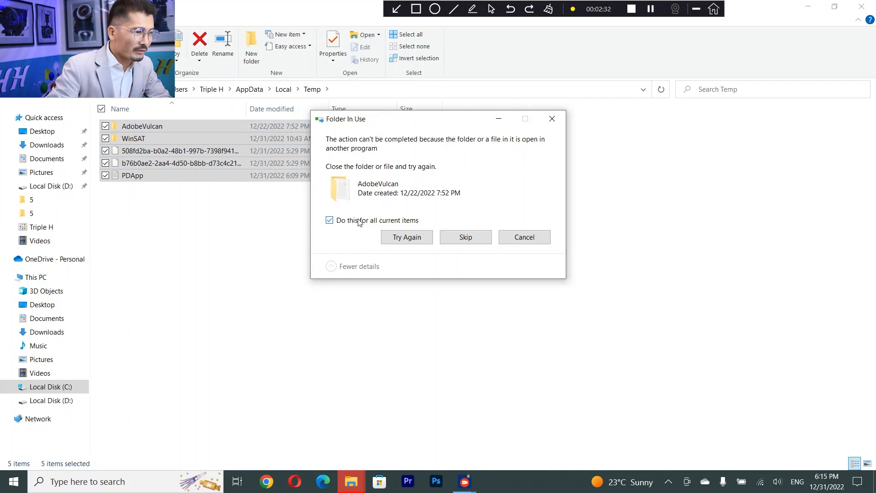
pyautogui.click(464, 237)
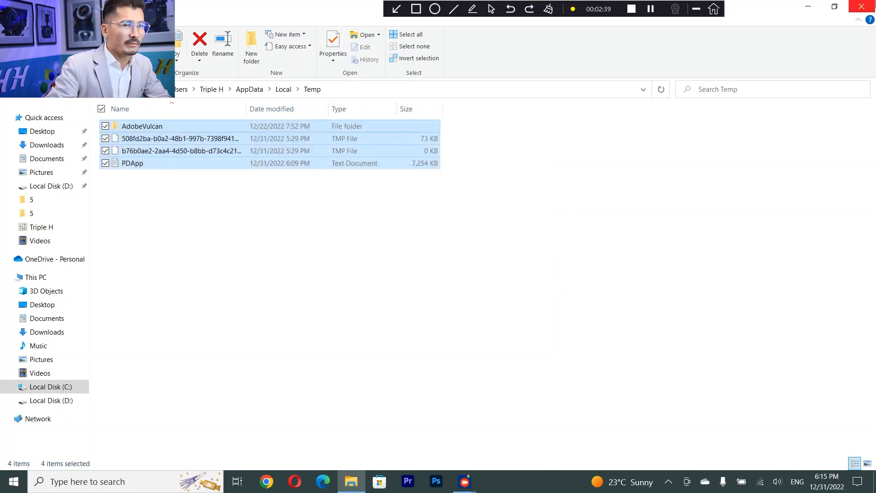
pyautogui.click(858, 7)
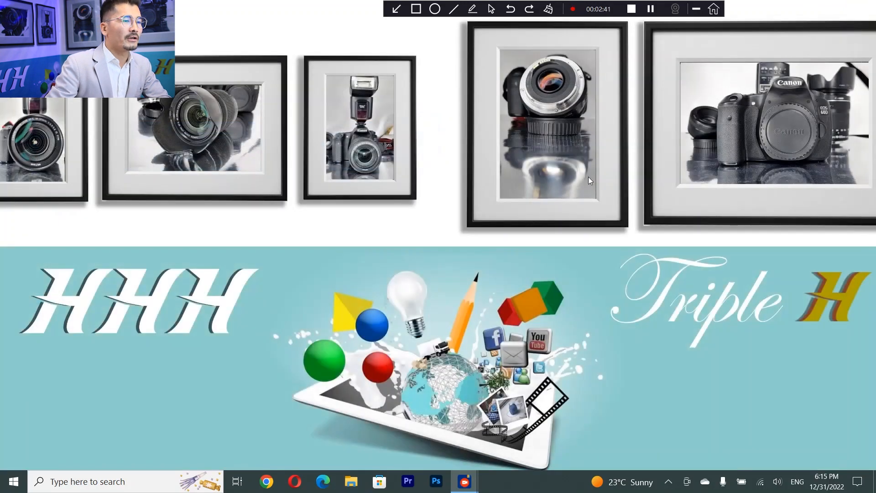
pyautogui.rightClick(348, 138)
pyautogui.click(270, 193)
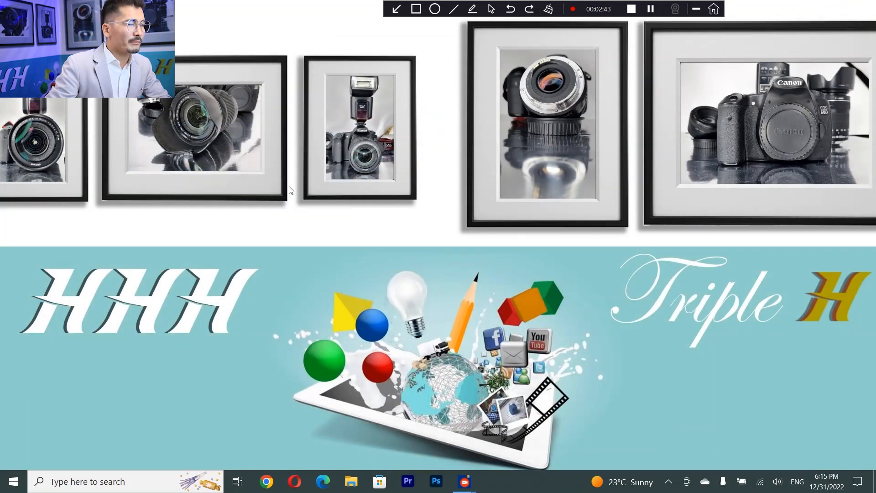
pyautogui.rightClick(291, 164)
pyautogui.click(215, 212)
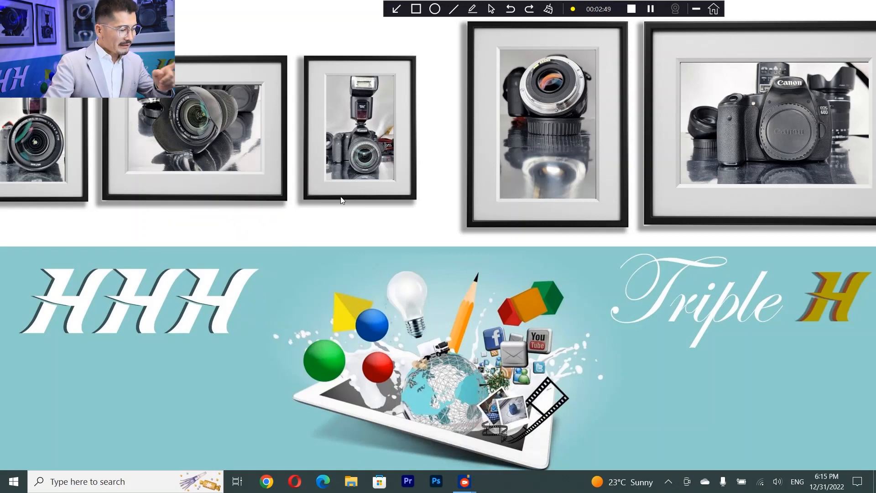
# Search Windows for cleanmgr and open Disk Cleanup.
pyautogui.press('super')
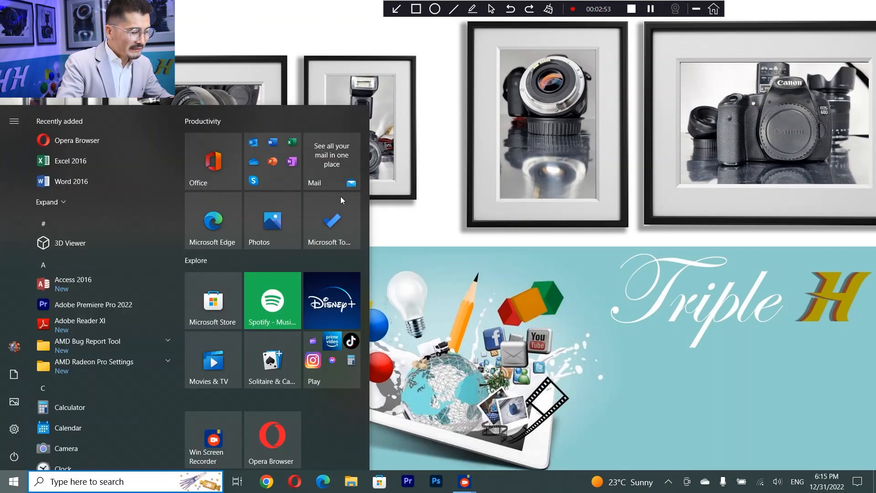
pyautogui.write('clean')
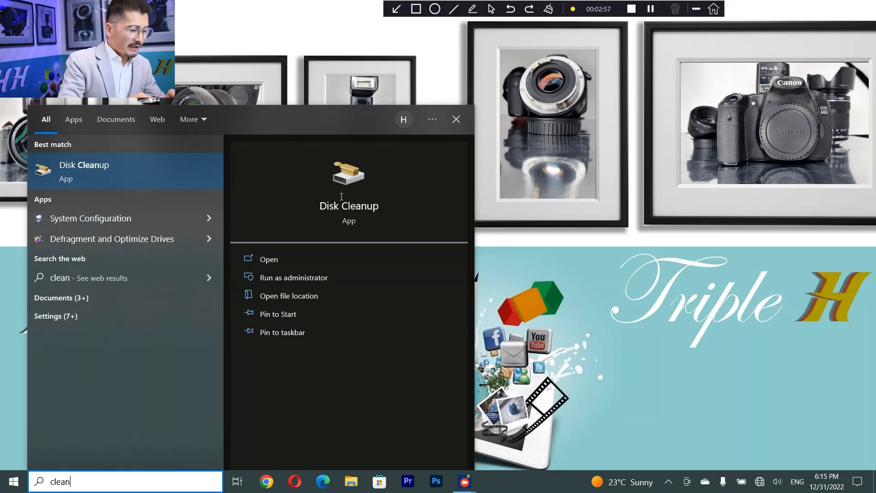
pyautogui.write('mgr')
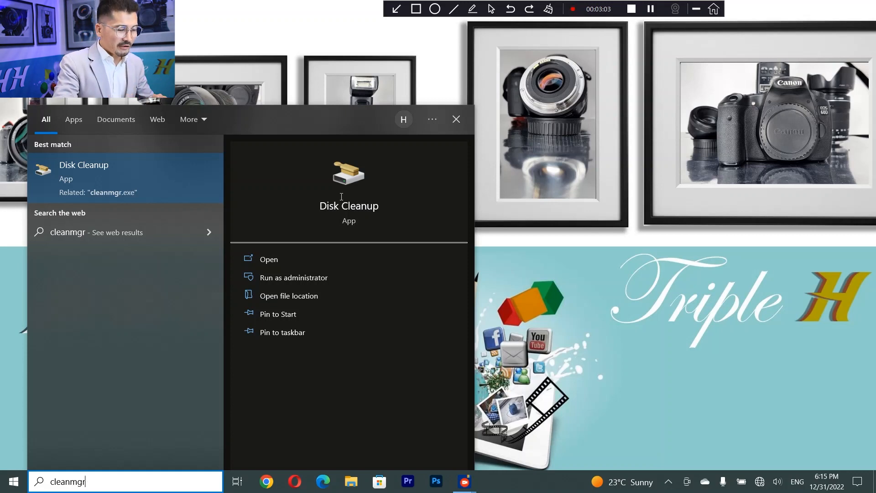
pyautogui.click(341, 196)
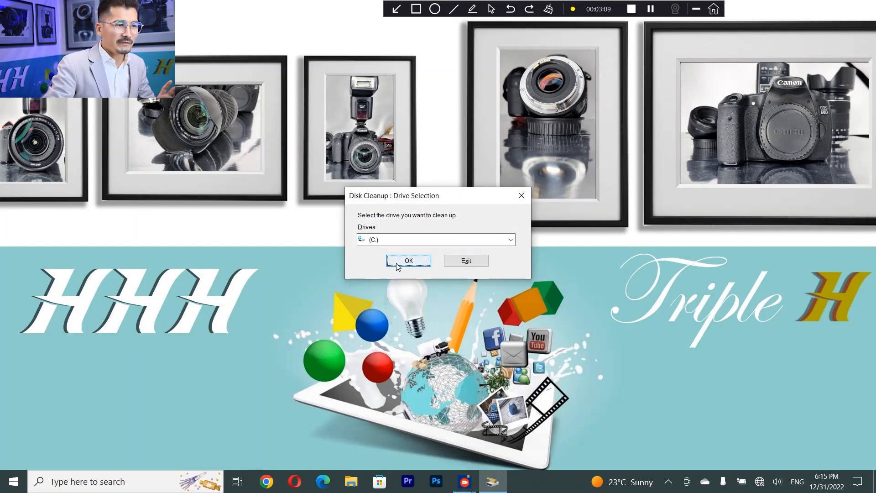
# Choose drive (C:) for Disk Cleanup to scan and reposition the resulting cleanup window.
pyautogui.click(410, 240)
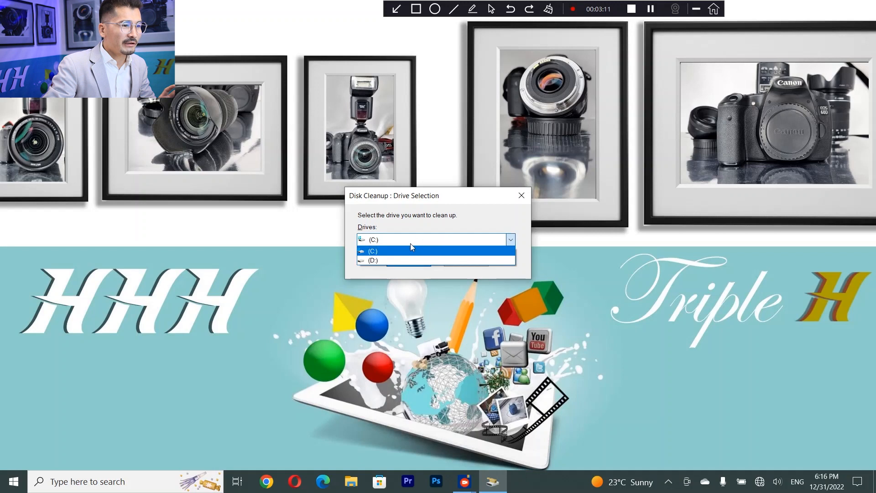
pyautogui.click(402, 252)
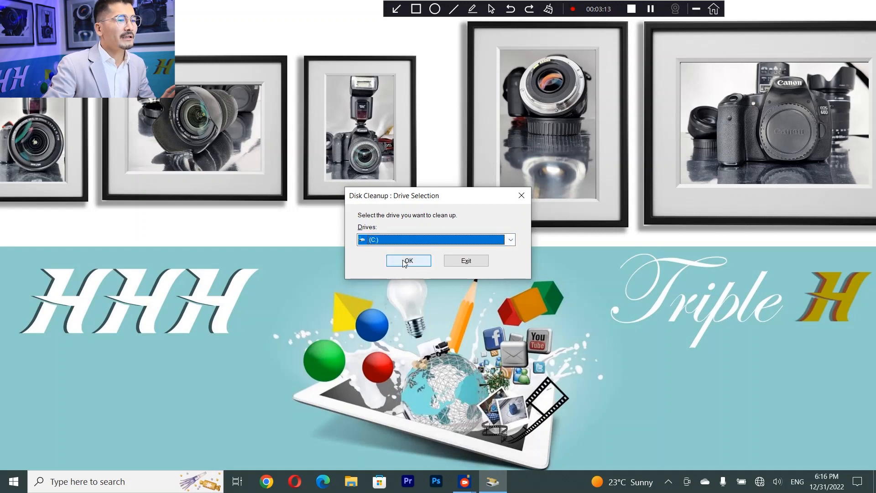
pyautogui.click(403, 260)
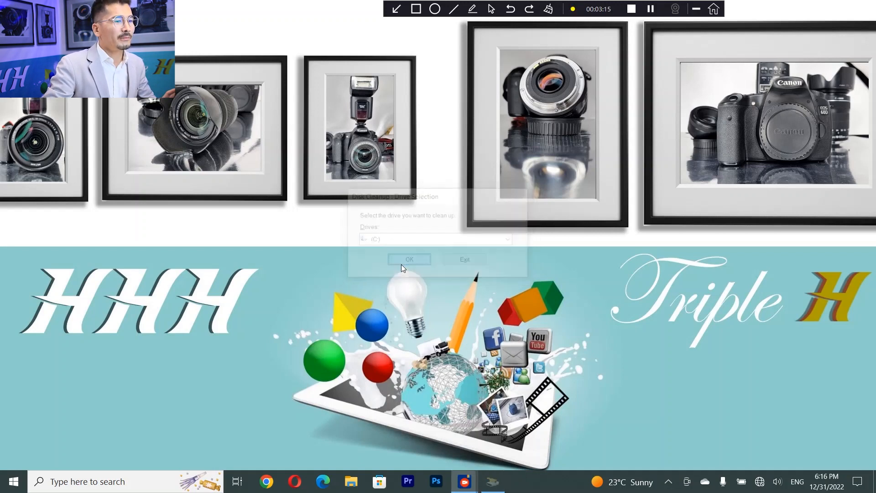
pyautogui.moveTo(182, 27); pyautogui.dragTo(511, 69)
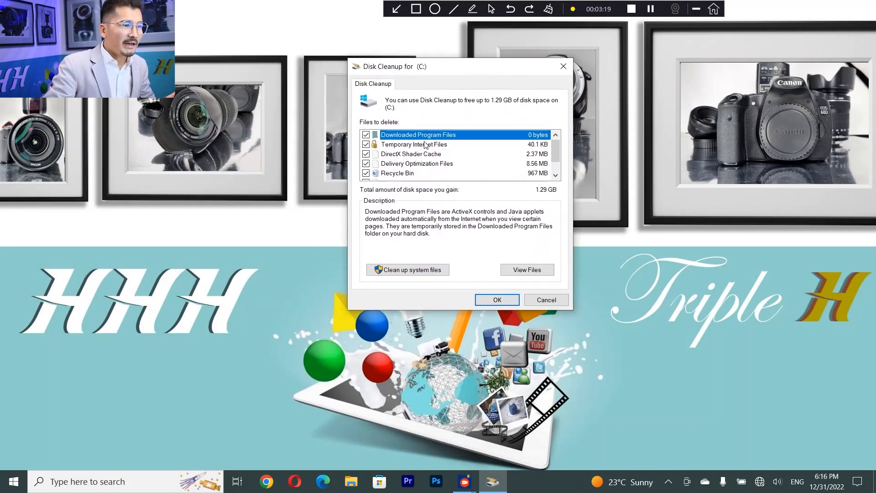
# Look over the files to delete, then start the system files cleanup and choose drive (C:) for it again.
pyautogui.scroll(-1, 416, 152)
pyautogui.scroll(1, 399, 163)
pyautogui.scroll(-1, 399, 163)
pyautogui.scroll(1, 394, 171)
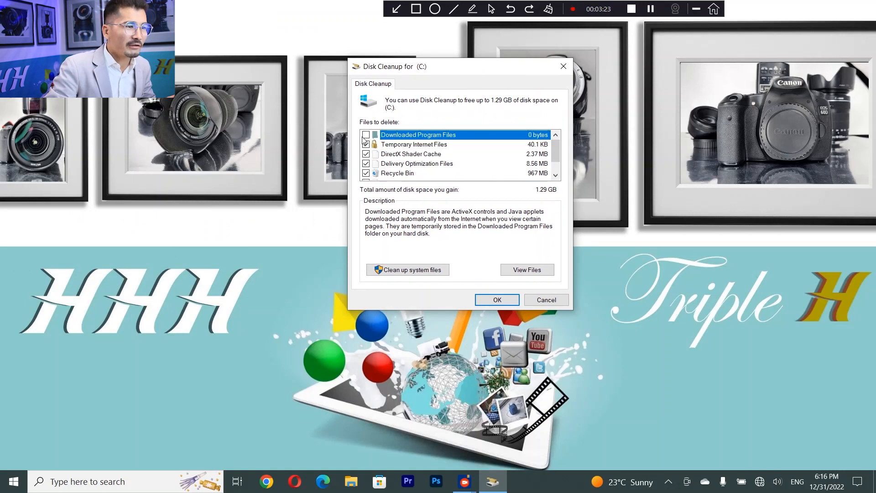
pyautogui.click(402, 272)
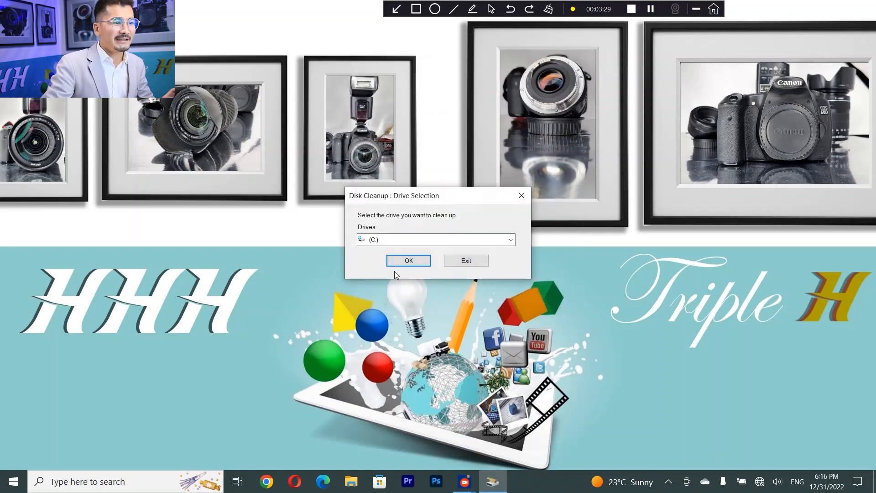
pyautogui.click(393, 264)
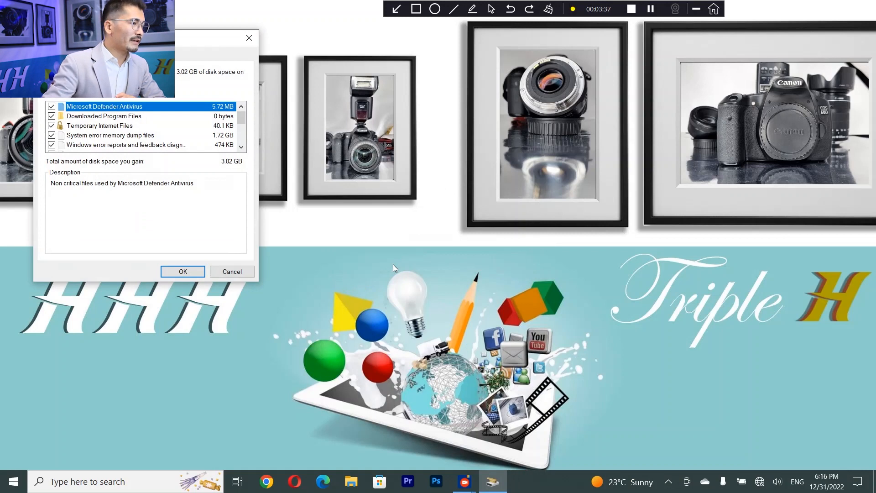
# Review the system file categories, clean up the checked ones on drive (C:) and confirm the deletion.
pyautogui.moveTo(243, 123); pyautogui.dragTo(243, 147)
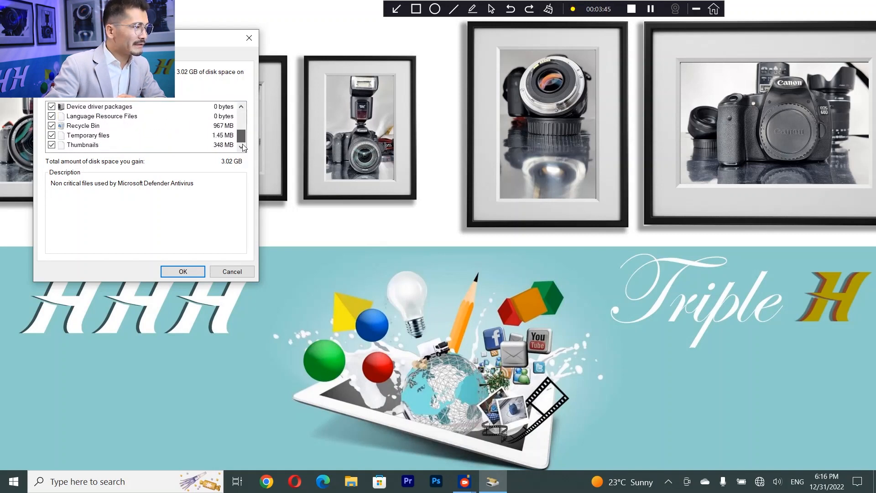
pyautogui.moveTo(240, 121); pyautogui.dragTo(241, 118)
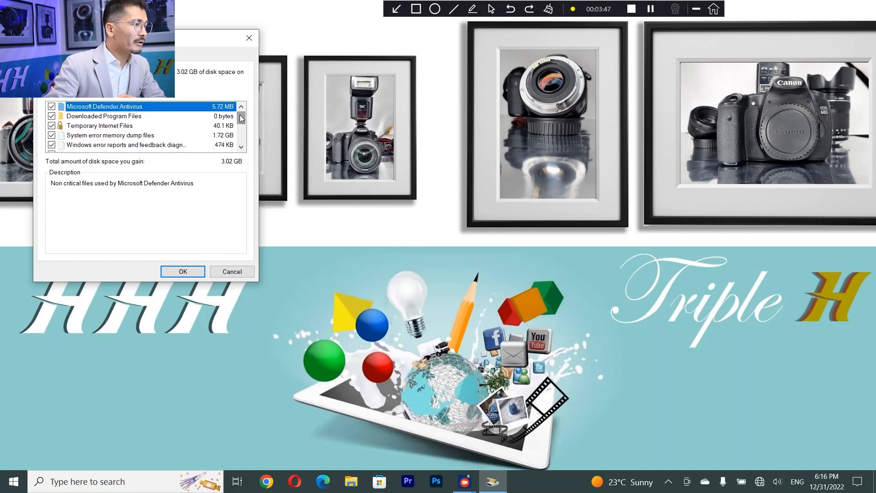
pyautogui.click(182, 272)
pyautogui.click(457, 251)
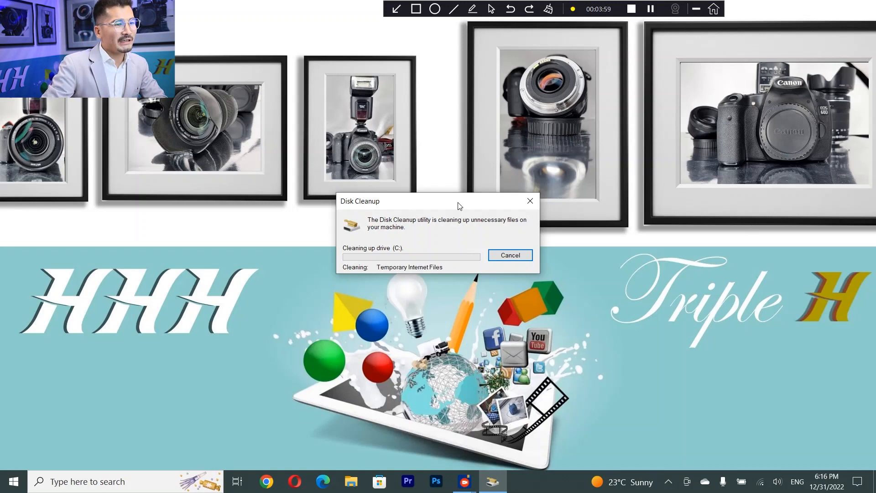
pyautogui.moveTo(459, 206); pyautogui.dragTo(479, 191)
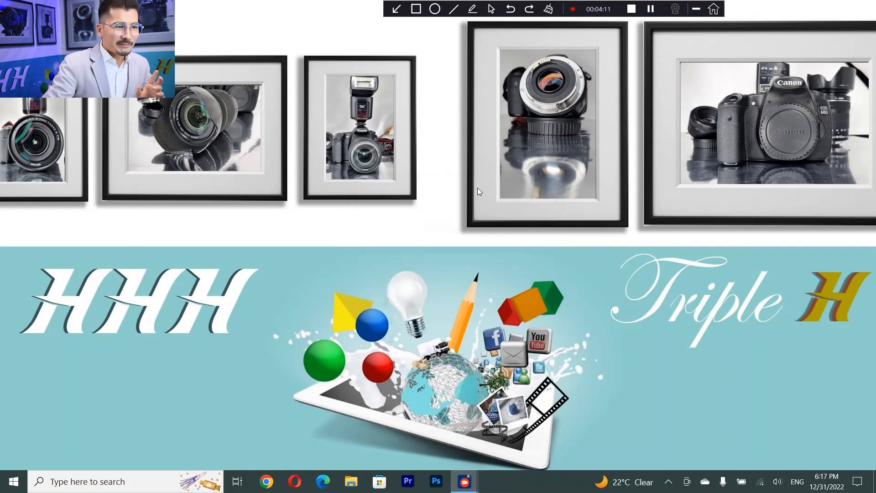
pyautogui.rightClick(477, 188)
pyautogui.click(396, 241)
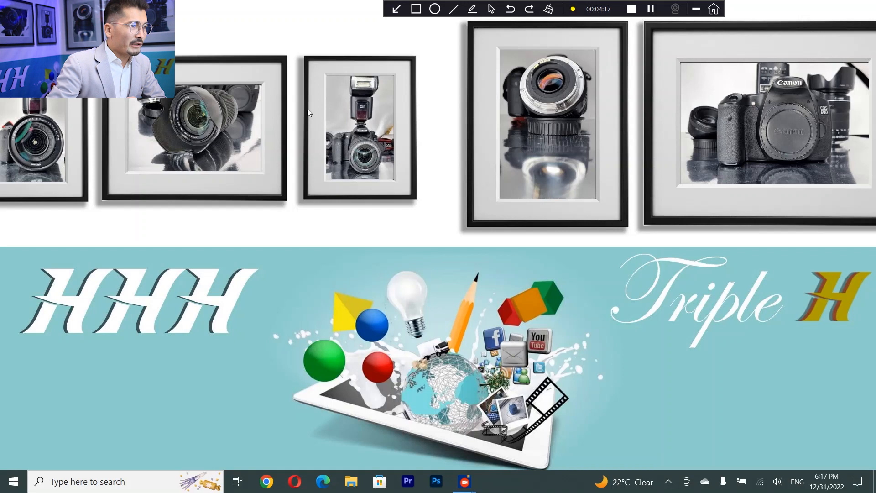
pyautogui.rightClick(292, 71)
pyautogui.click(216, 122)
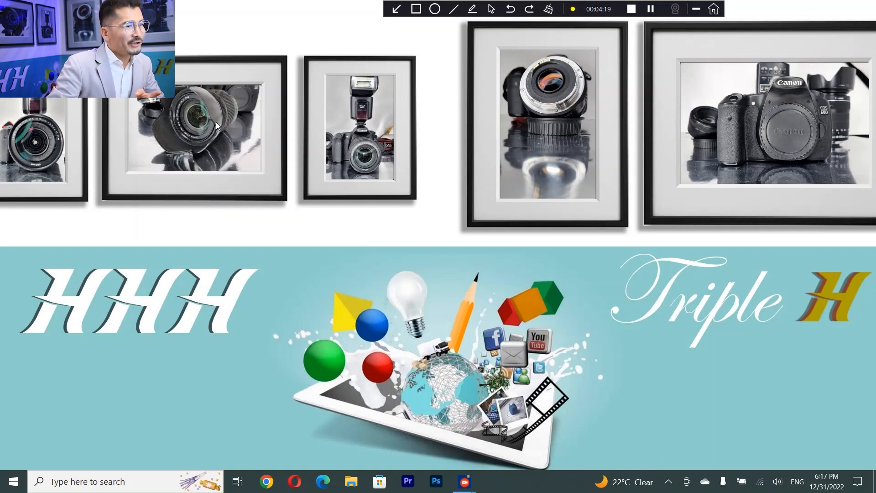